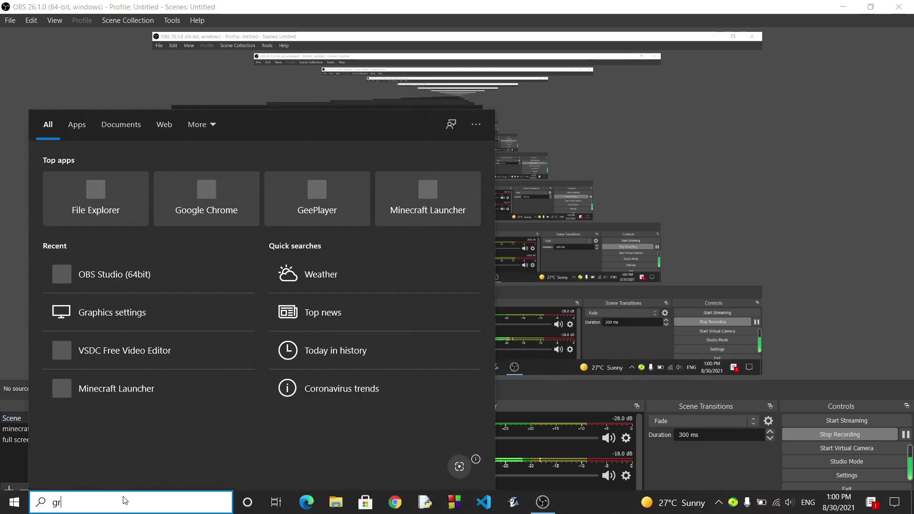
Open the Graphics settings page and maximize the Settings window to full screen.
key(Return)
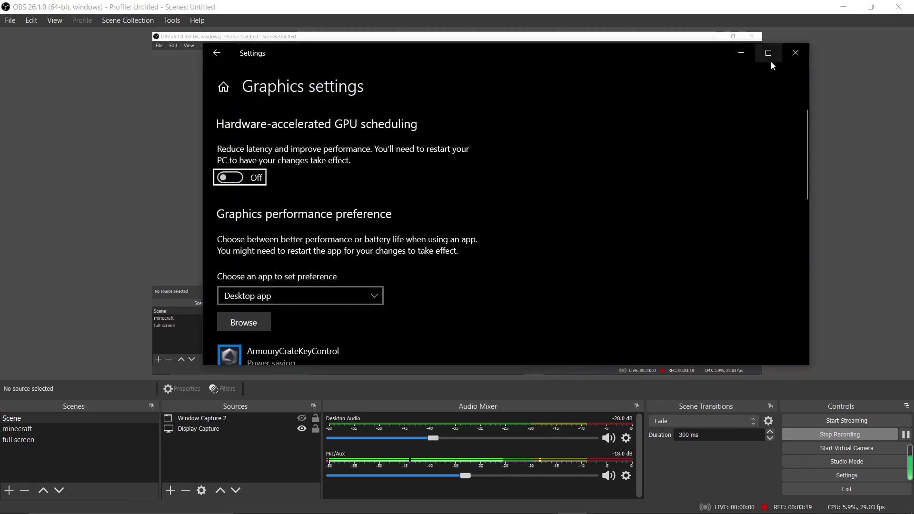
click(770, 55)
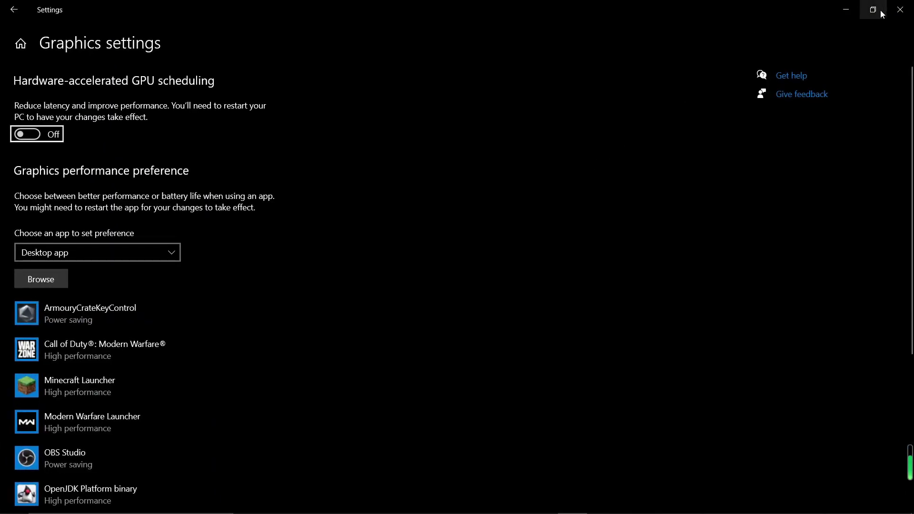
mouse_move(596, 8)
mouse_down()
mouse_move(582, 9)
mouse_move(585, 64)
mouse_move(558, 56)
mouse_up()
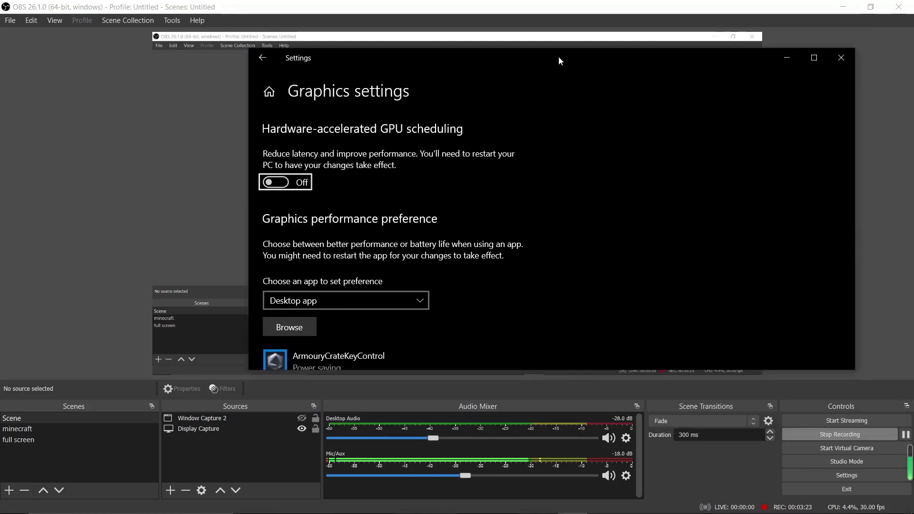
click(812, 58)
scroll(399, 198, down, 3)
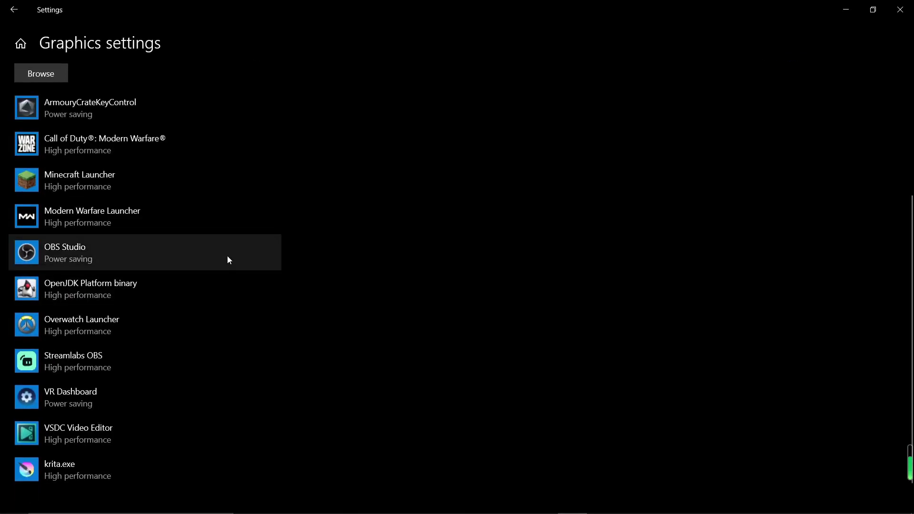
scroll(228, 256, up, 2)
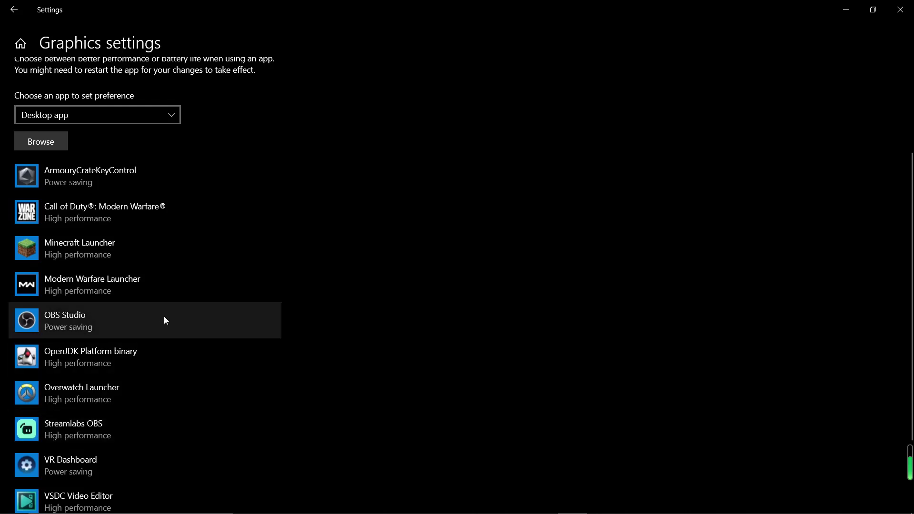
scroll(164, 317, up, 4)
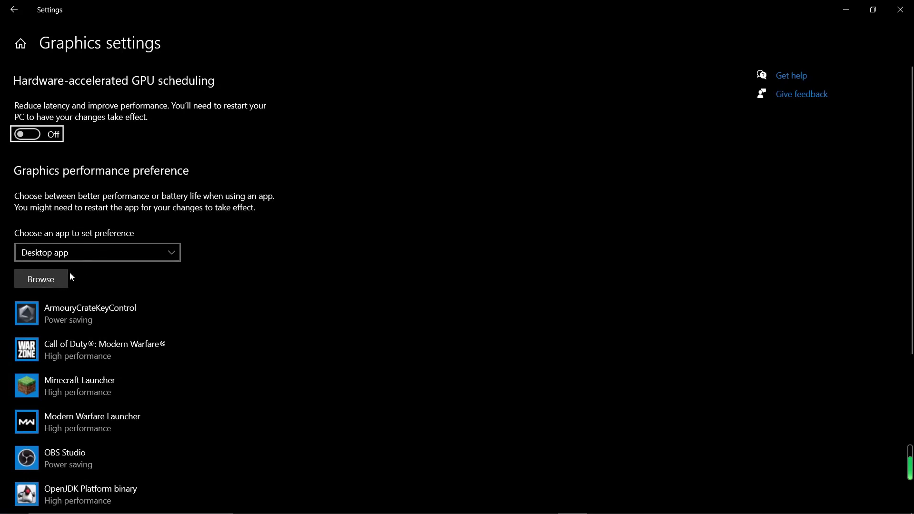
Browse to C:\Program Files\obs-studio\bin\64bit and select obs64.exe.
click(58, 280)
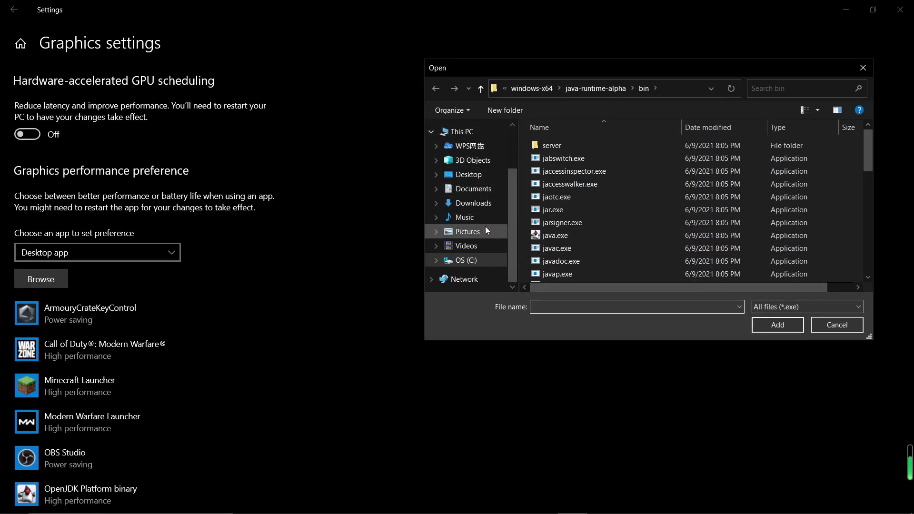
click(476, 262)
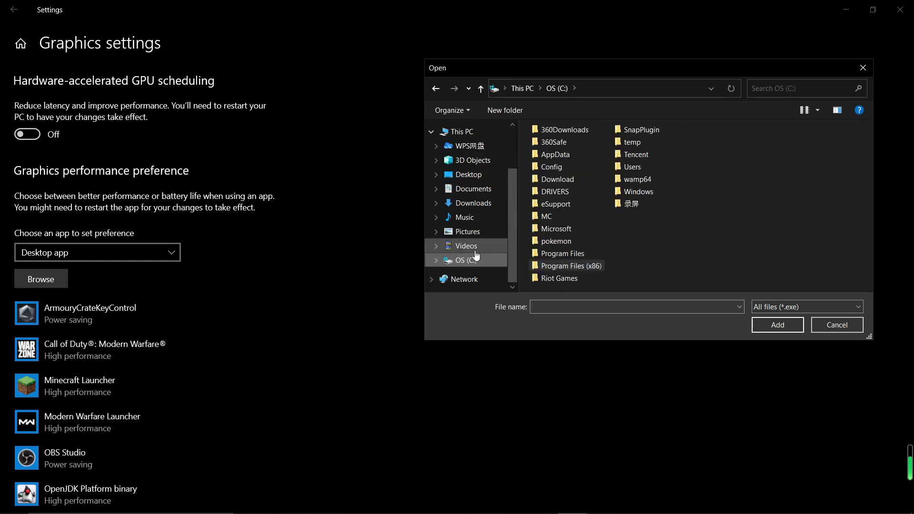
double_click(585, 253)
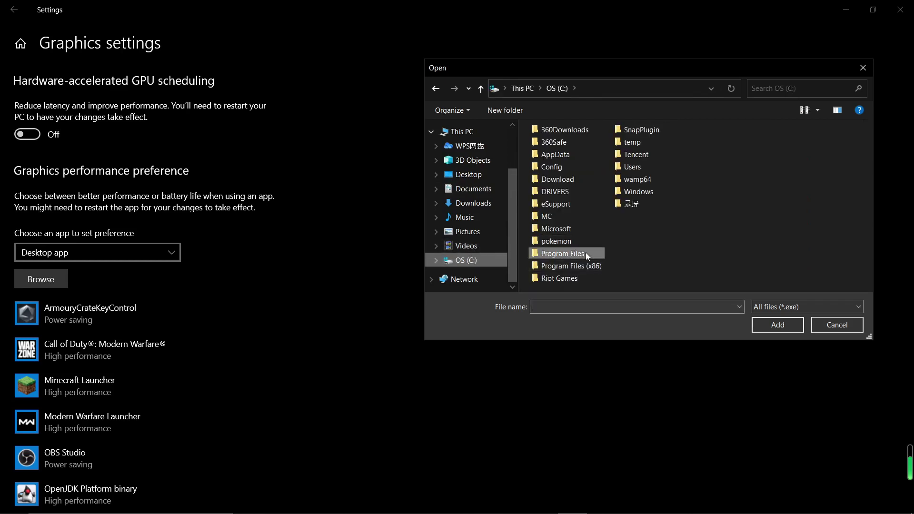
scroll(585, 253, down, 3)
scroll(586, 252, down, 3)
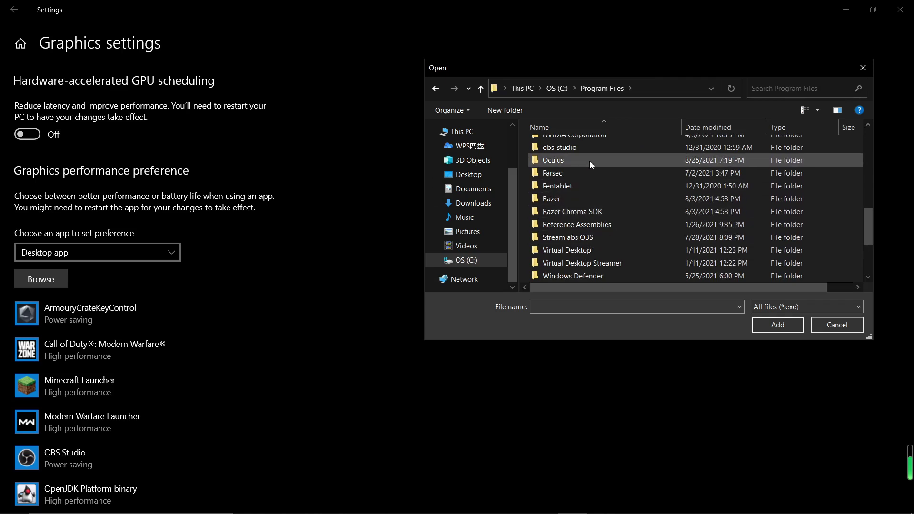
double_click(591, 148)
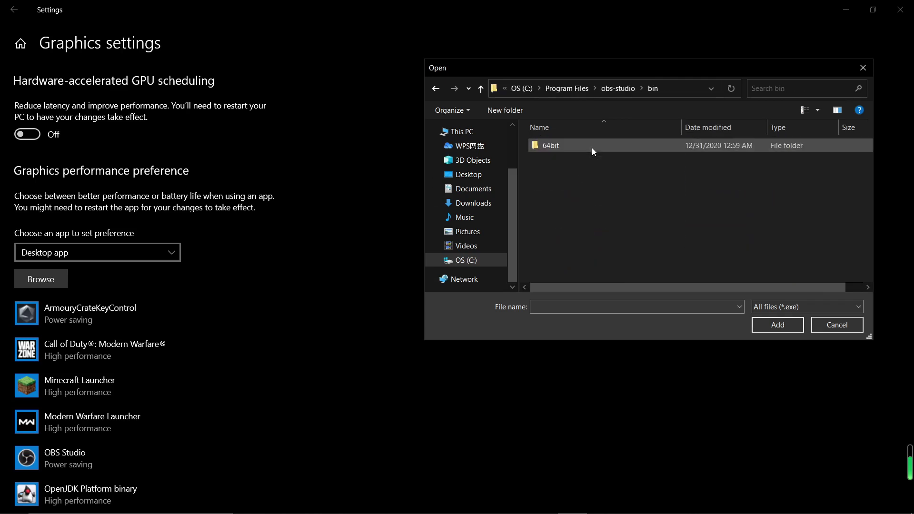
double_click(591, 148)
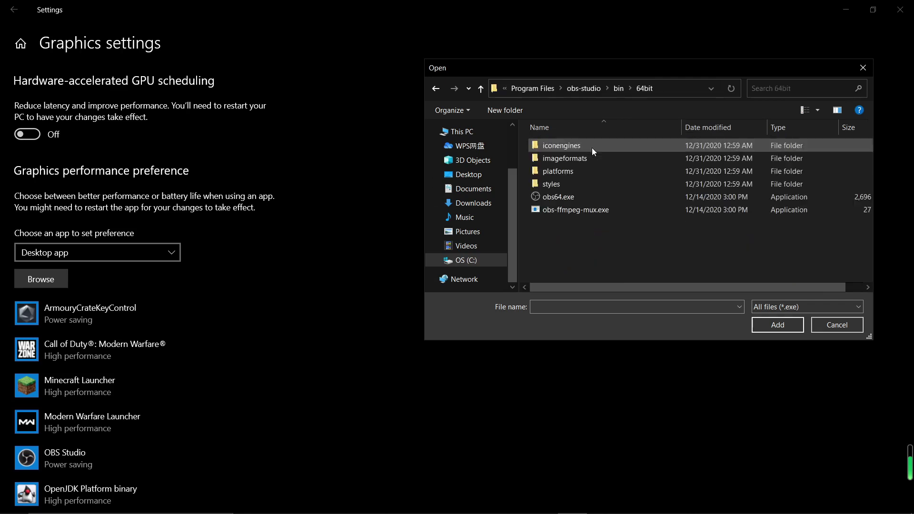
click(609, 197)
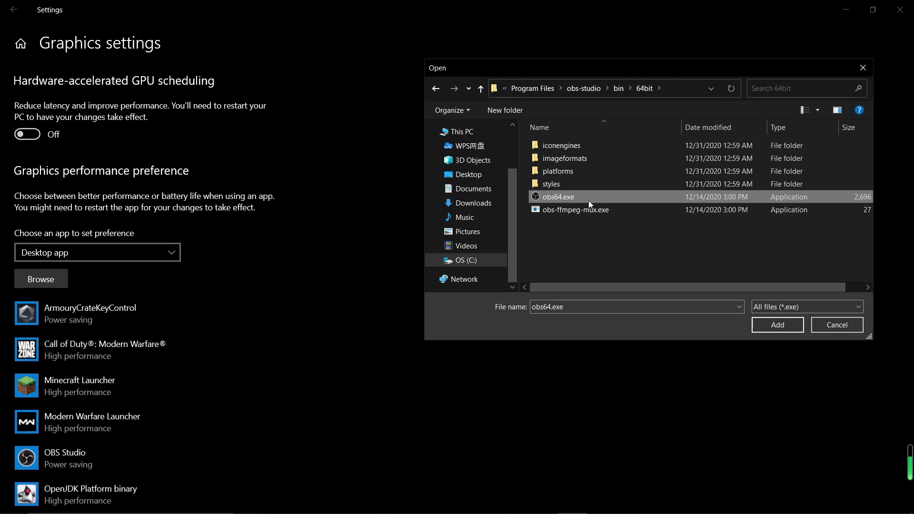
Cancel the file picker and open the OBS Studio entry's graphics preference Options.
click(827, 327)
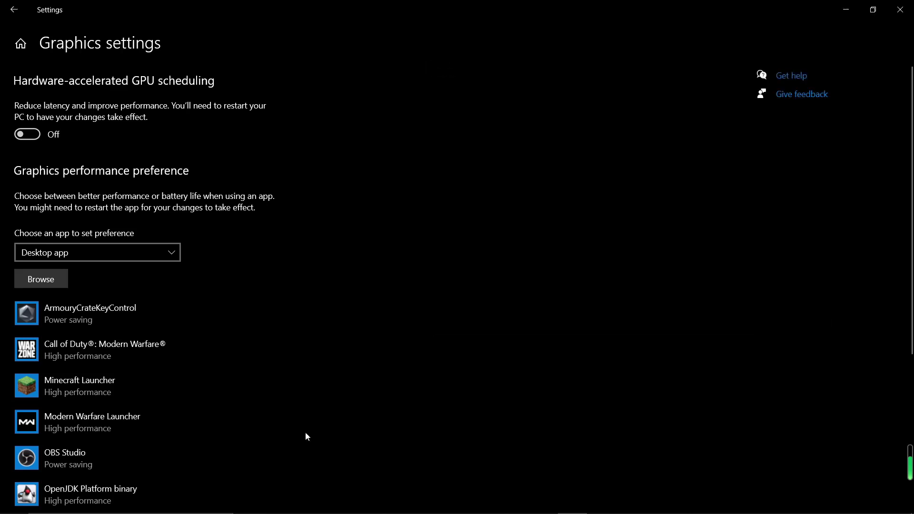
scroll(204, 457, down, 2)
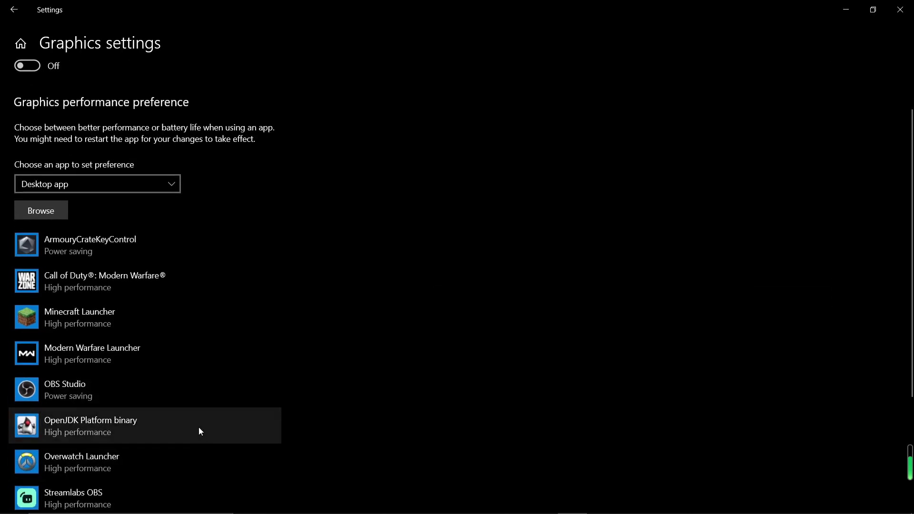
click(207, 404)
click(93, 395)
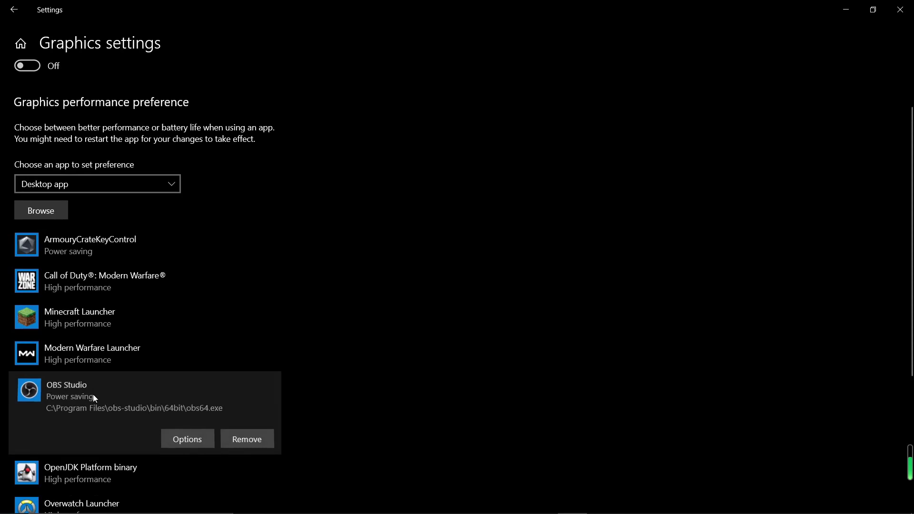
click(193, 443)
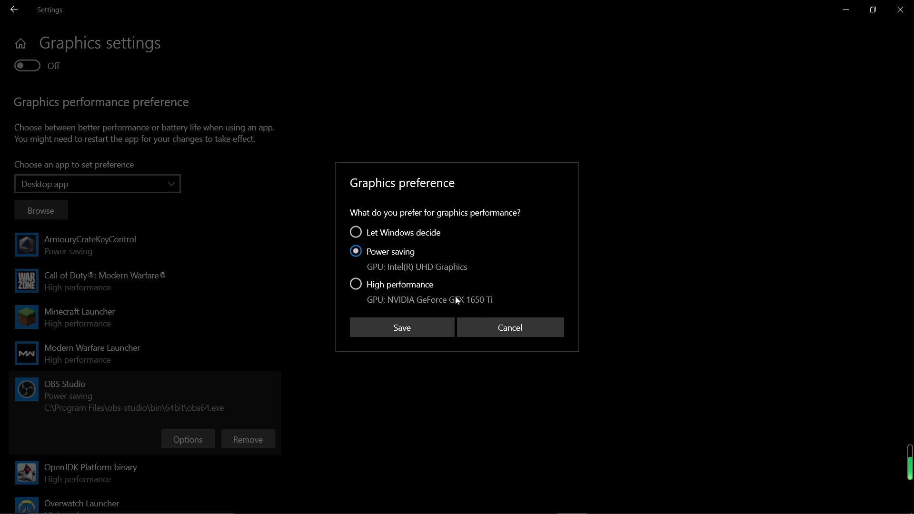
Choose High performance (NVIDIA GeForce GTX 1650 Ti) for OBS Studio and save it.
click(429, 286)
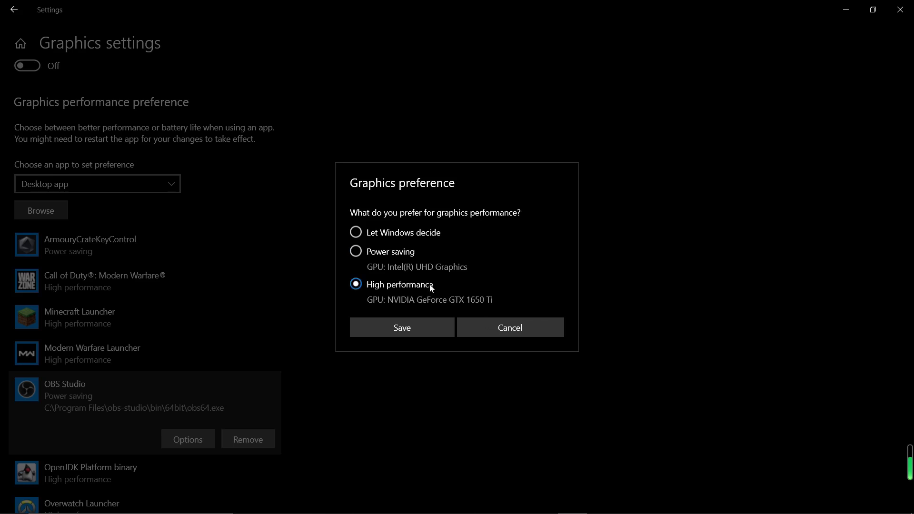
click(404, 255)
click(427, 287)
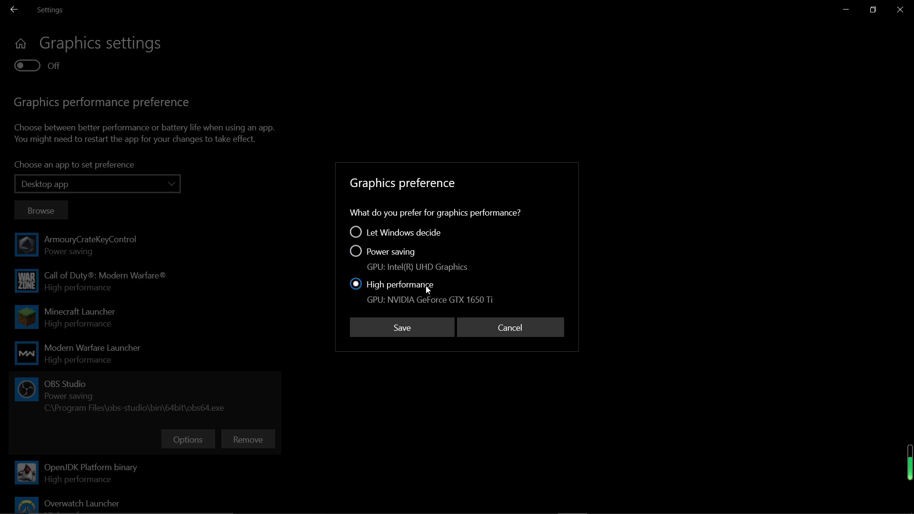
click(438, 325)
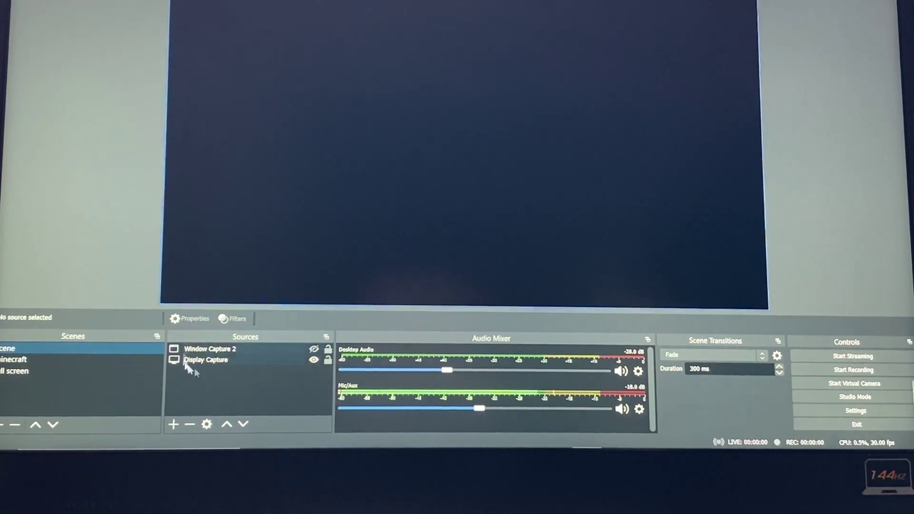
Stretch the Display Capture source to cover the full preview canvas.
click(361, 141)
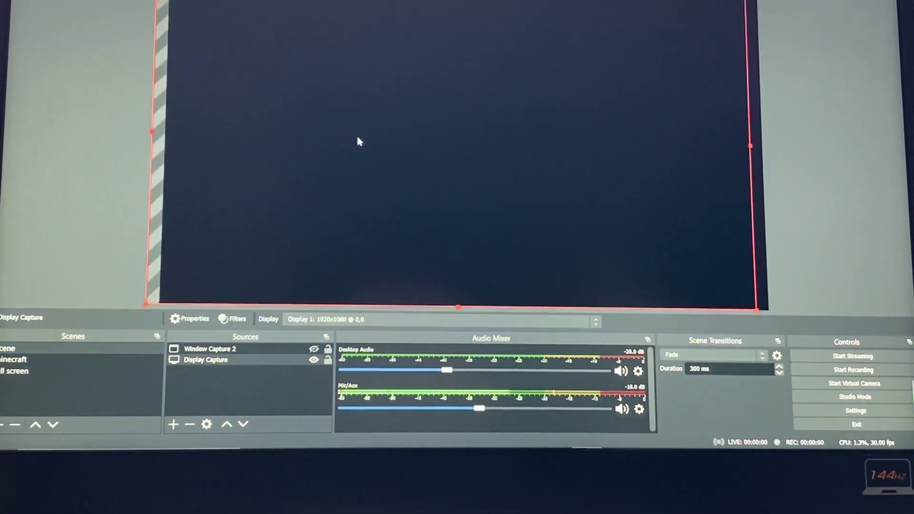
drag(362, 141, 388, 142)
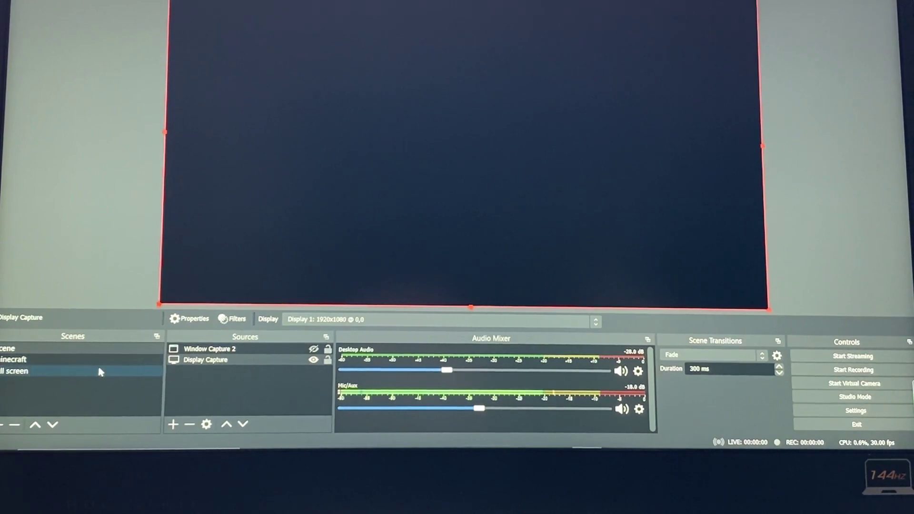
Switch to the 'full screen' scene and start Minecraft from its Launcher despite the modded warning.
click(100, 371)
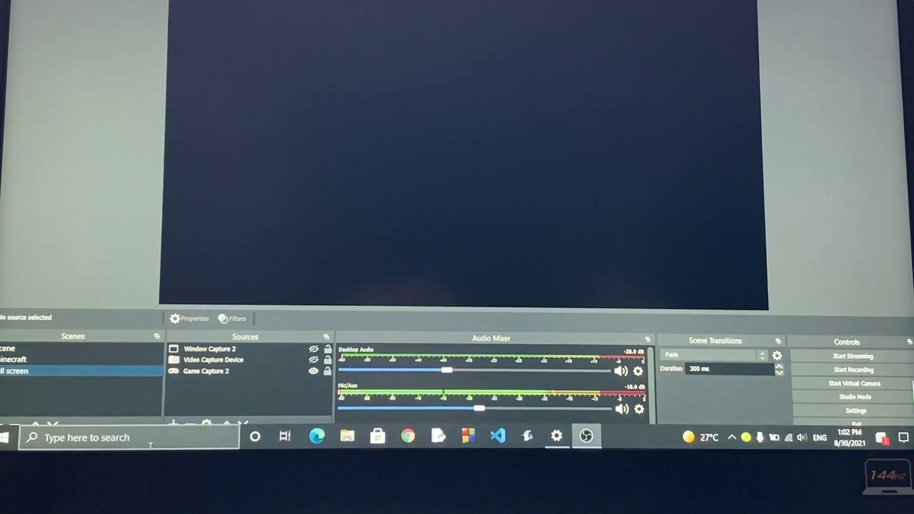
click(149, 437)
text(min)
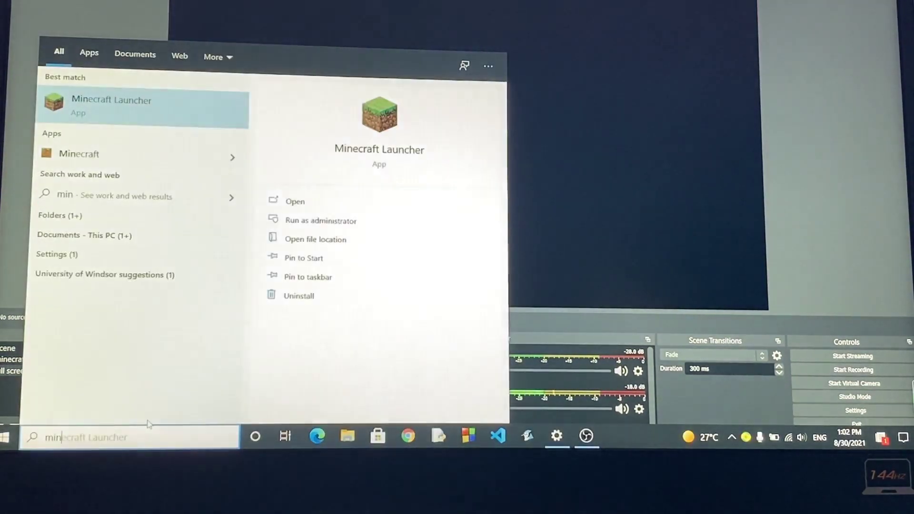
key(Return)
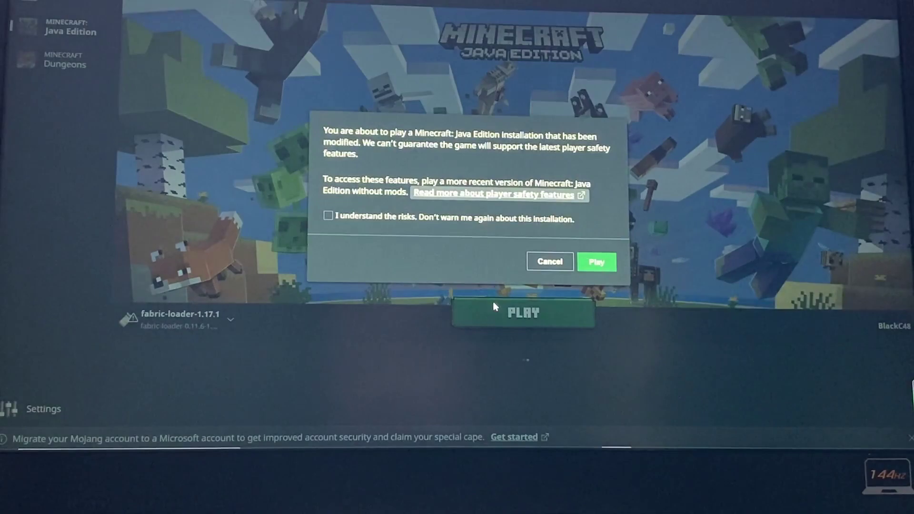
click(587, 261)
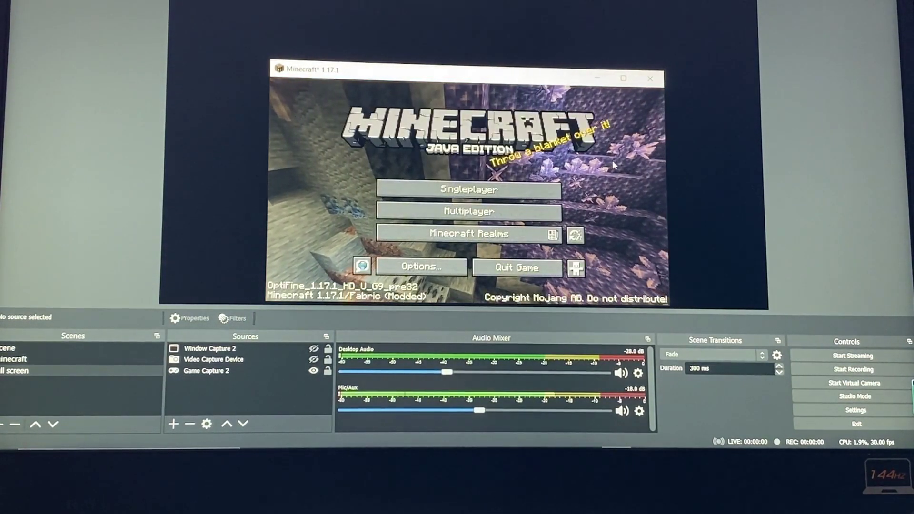
Toggle Minecraft fullscreen, select Game Capture 2, and drag the Minecraft window right.
key(F11)
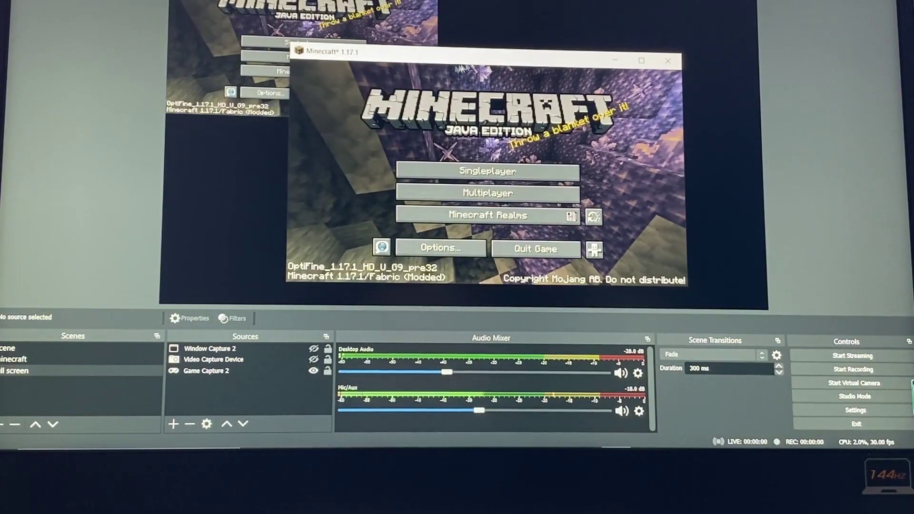
click(212, 370)
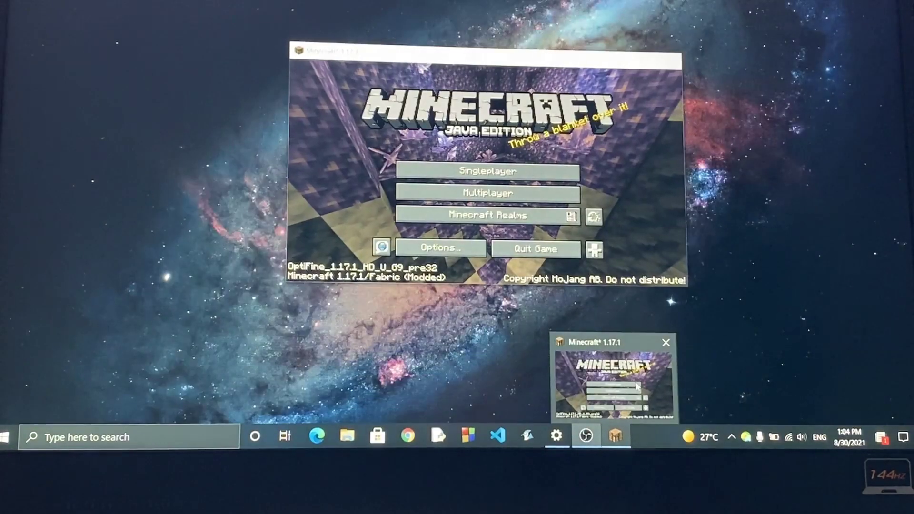
click(621, 379)
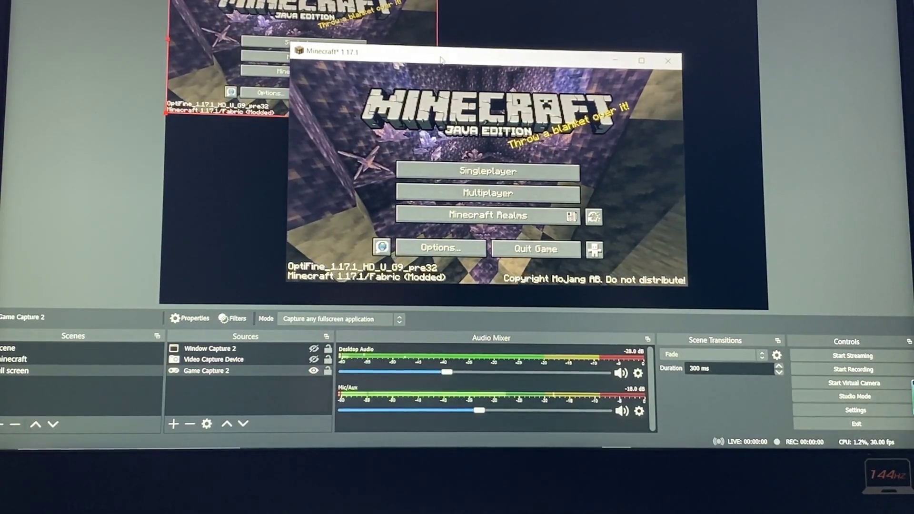
drag(469, 49, 663, 45)
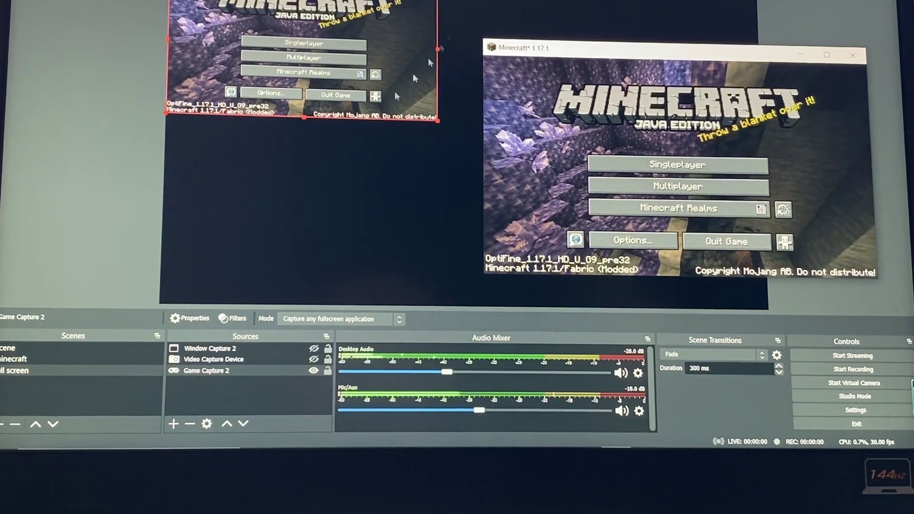
Select the 'Scene' scene to show its still-black Display Capture.
click(88, 349)
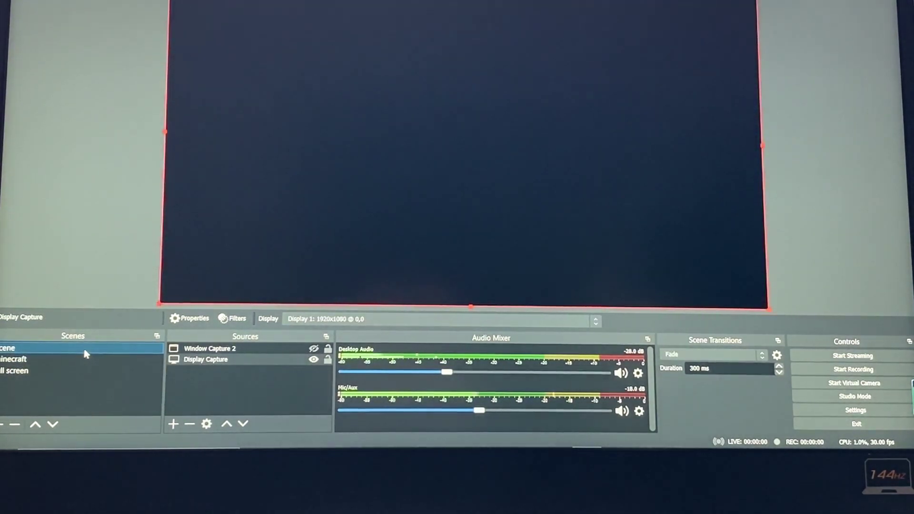